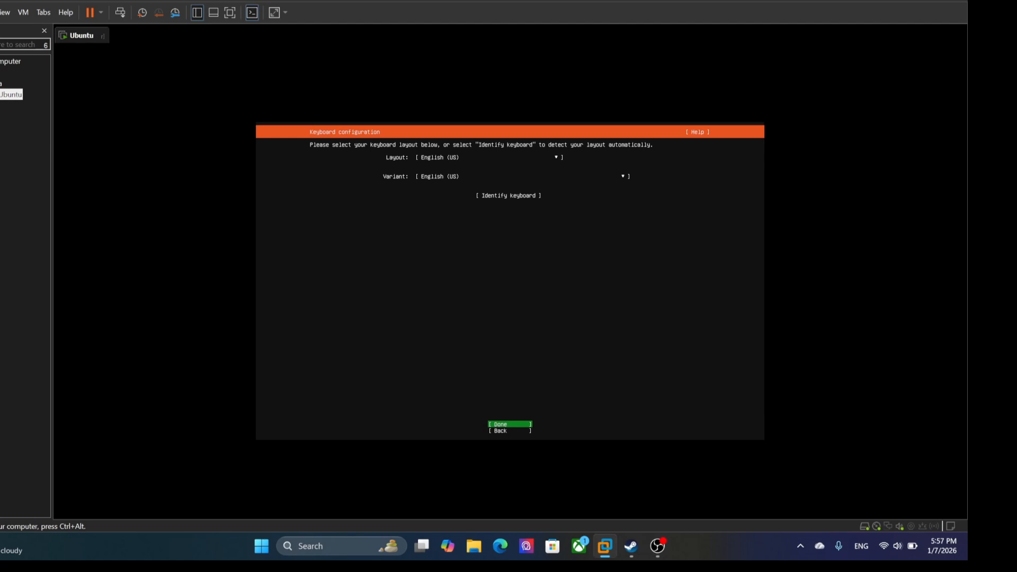
Step: Accept the installer defaults from the English (US) keyboard layout through the Ubuntu archive mirror, continuing without network and with no proxy
{"action": "key", "text": "Return"}
{"action": "key", "text": "Return"}
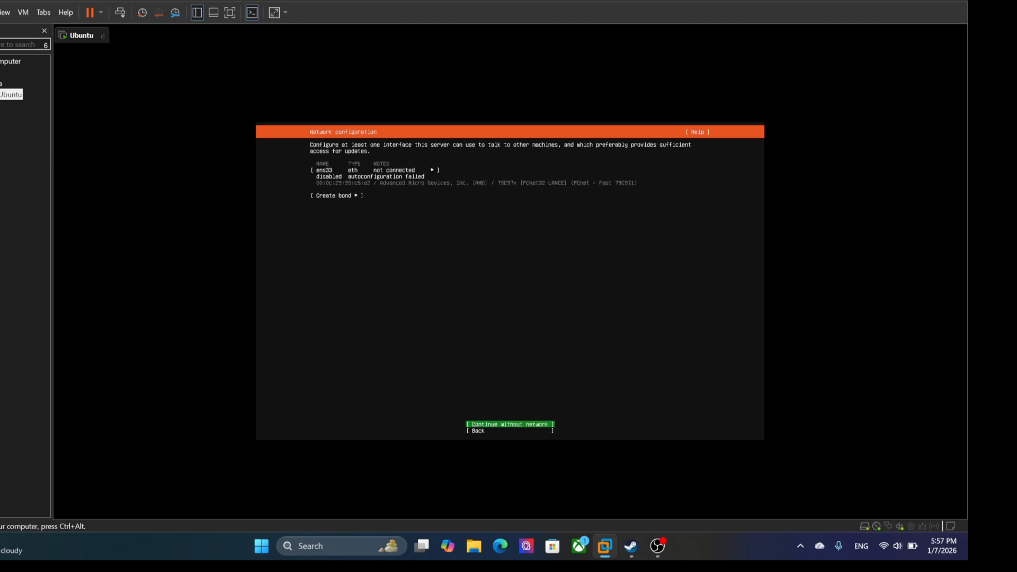
{"action": "key", "text": "Return"}
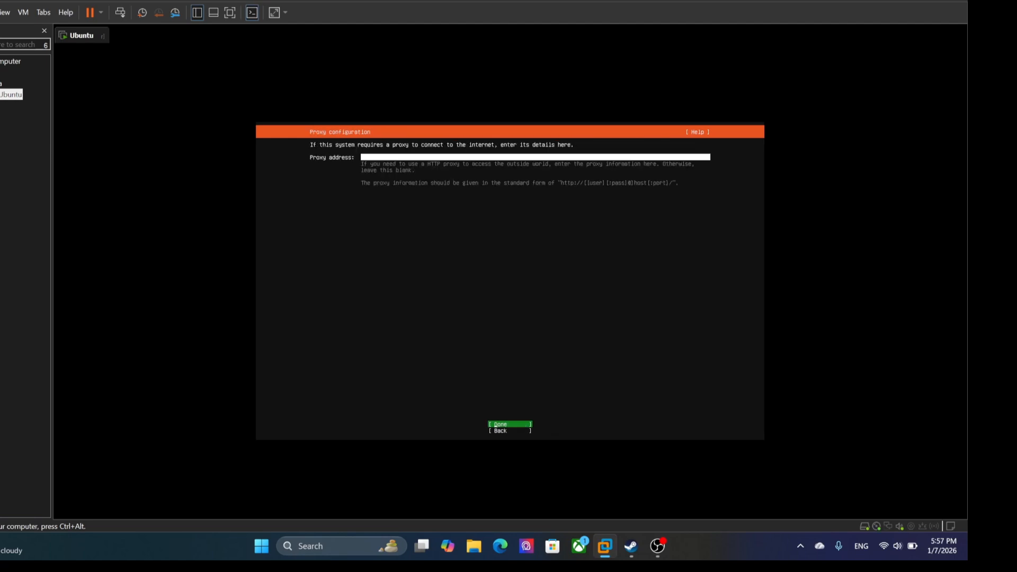
{"action": "key", "text": "Return"}
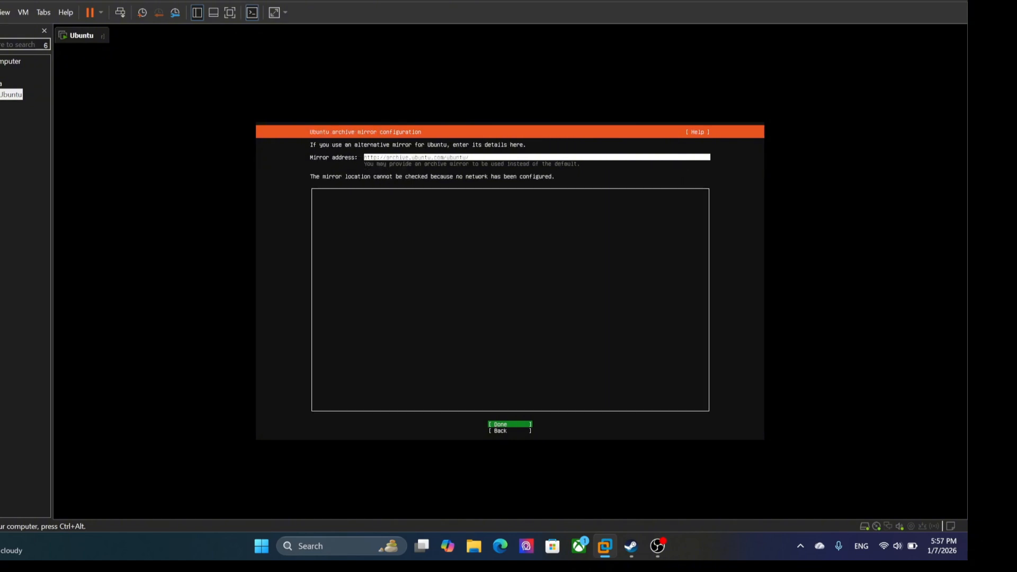
Step: Accept the guided storage layout using the entire /dev/sda disk as an LVM group without LUKS encryption
{"action": "key", "text": "Return"}
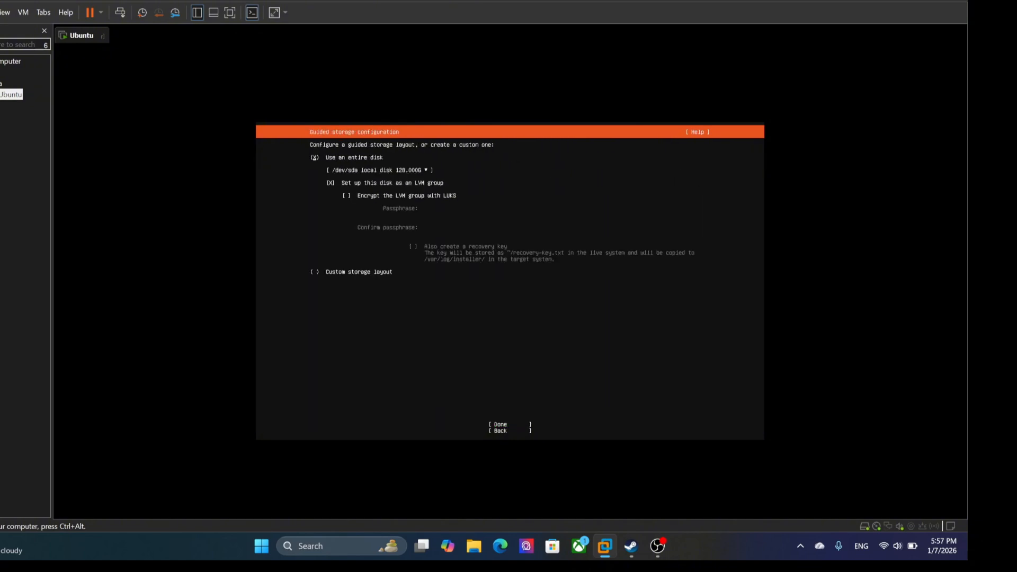
{"action": "key", "text": "Down"}
{"action": "key", "text": "Down"}
{"action": "key", "text": "Down"}
{"action": "key", "text": "Down"}
{"action": "key", "text": "Down"}
{"action": "key", "text": "Return"}
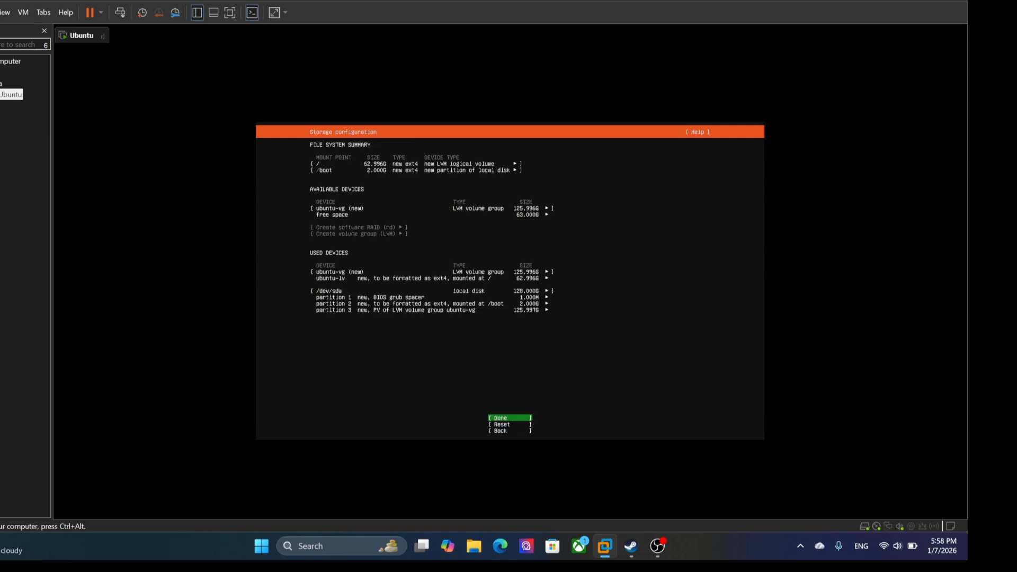
Step: Create a 63 GB ext4 logical volume mounted at /home from the free space in ubuntu-vg
{"action": "key", "text": "Up"}
{"action": "key", "text": "Up"}
{"action": "key", "text": "Up"}
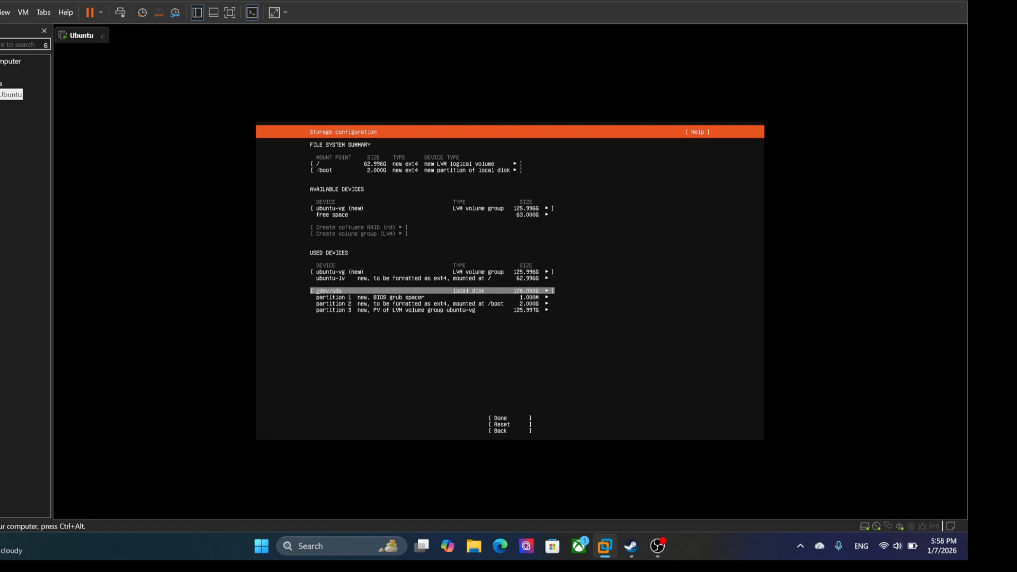
{"action": "key", "text": "Up"}
{"action": "key", "text": "Up"}
{"action": "key", "text": "Up"}
{"action": "key", "text": "Up"}
{"action": "key", "text": "Down"}
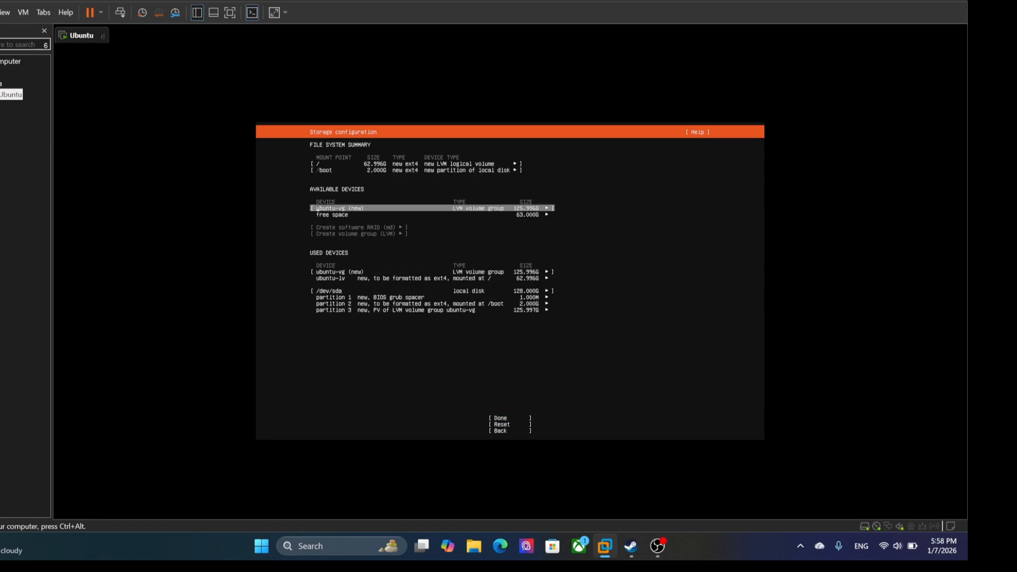
{"action": "key", "text": "Down"}
{"action": "key", "text": "Return"}
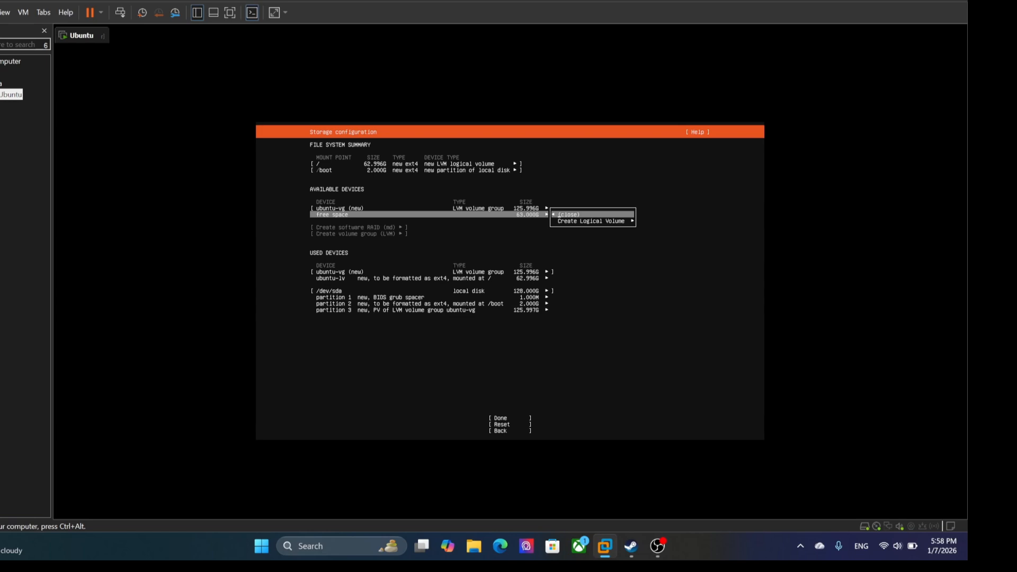
{"action": "key", "text": "Return"}
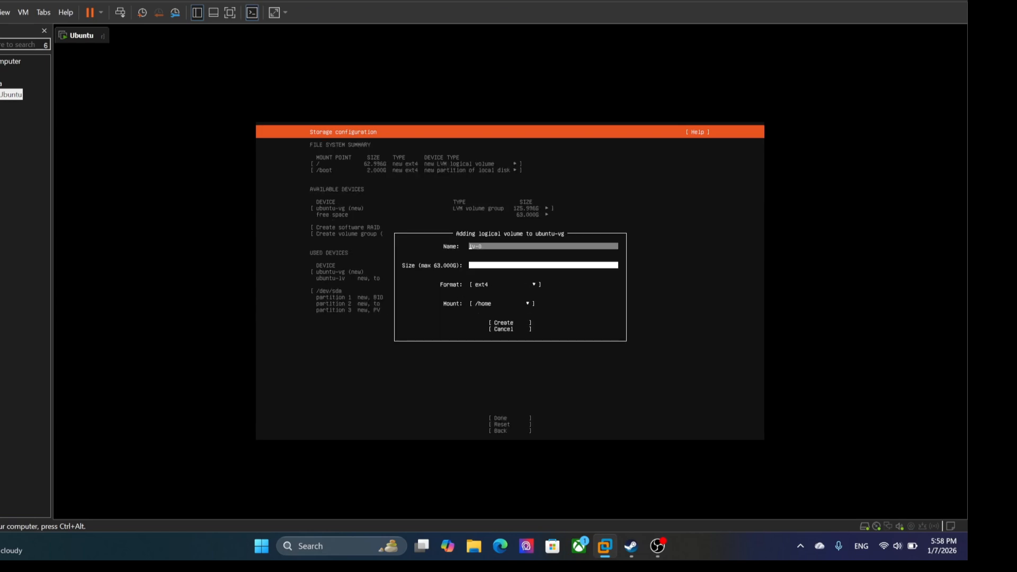
{"action": "key", "text": "Tab"}
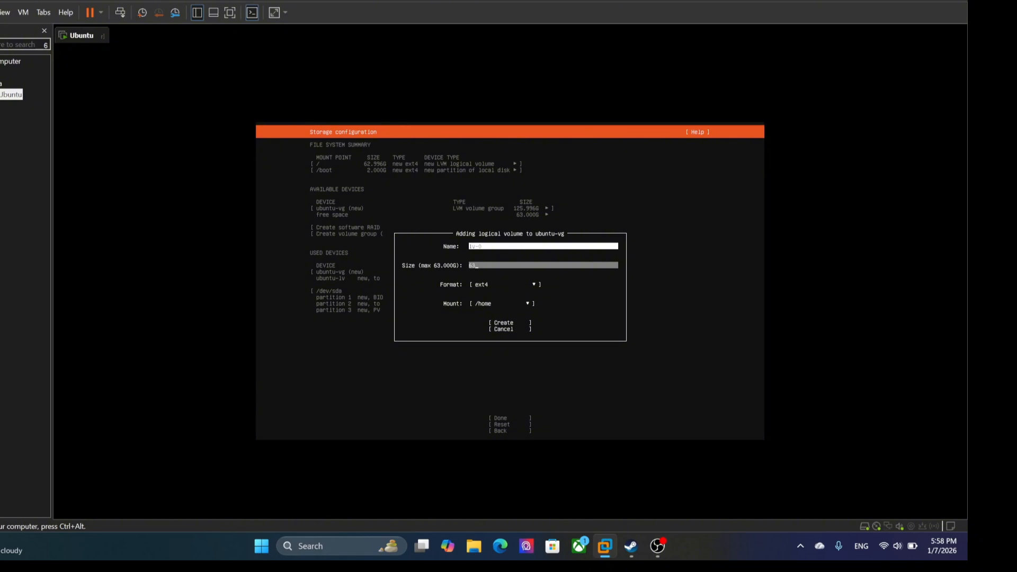
{"action": "type", "text": "63"}
{"action": "key", "text": "Tab"}
{"action": "key", "text": "Tab"}
{"action": "key", "text": "Tab"}
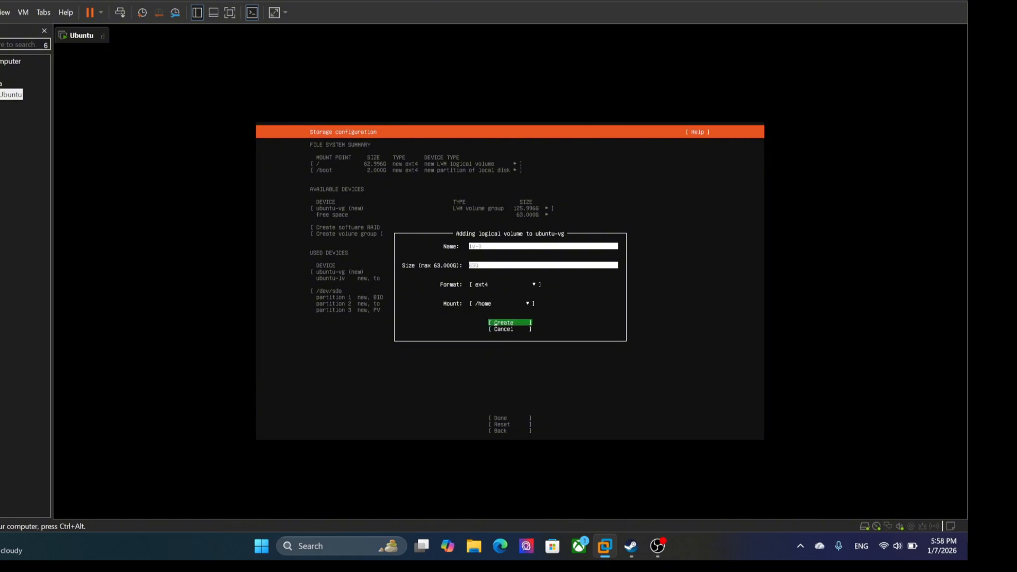
{"action": "key", "text": "Return"}
Step: Accept the storage configuration and confirm the destructive action to continue the installation
{"action": "key", "text": "Down"}
{"action": "key", "text": "Down"}
{"action": "key", "text": "Down"}
{"action": "key", "text": "Down"}
{"action": "key", "text": "Down"}
{"action": "key", "text": "Down"}
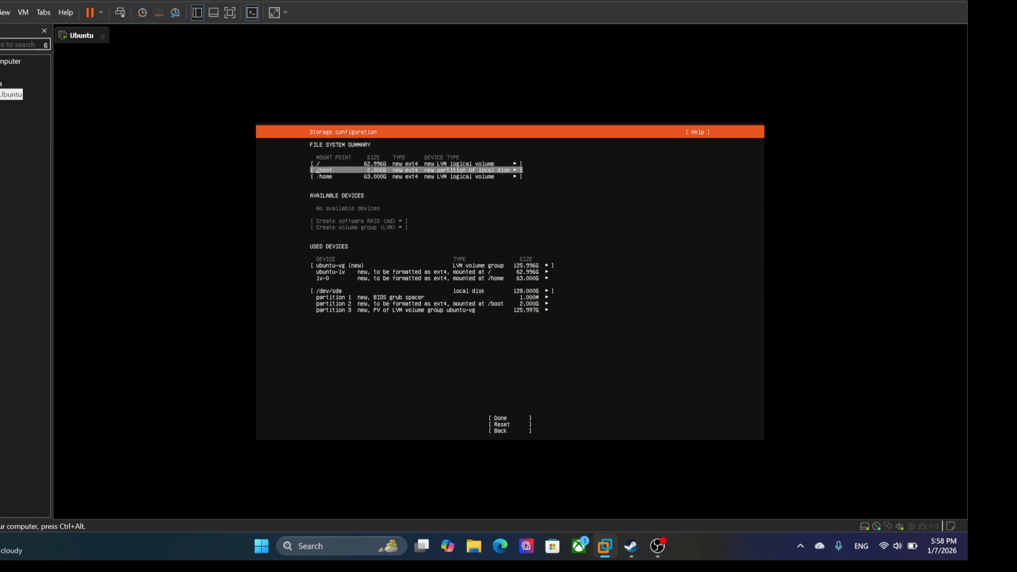
{"action": "key", "text": "Down"}
{"action": "key", "text": "Down"}
{"action": "key", "text": "Down"}
{"action": "key", "text": "Down"}
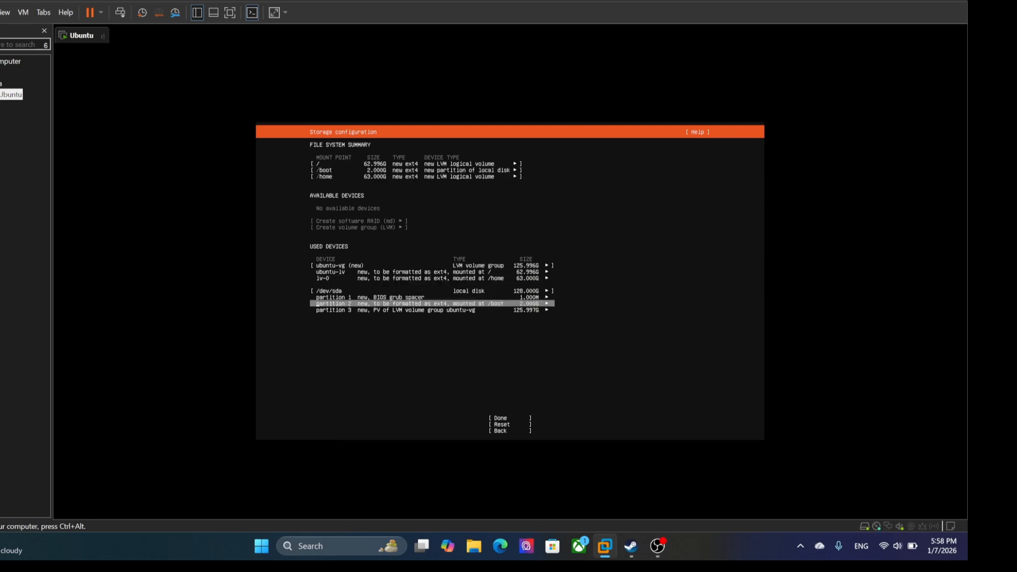
{"action": "key", "text": "Return"}
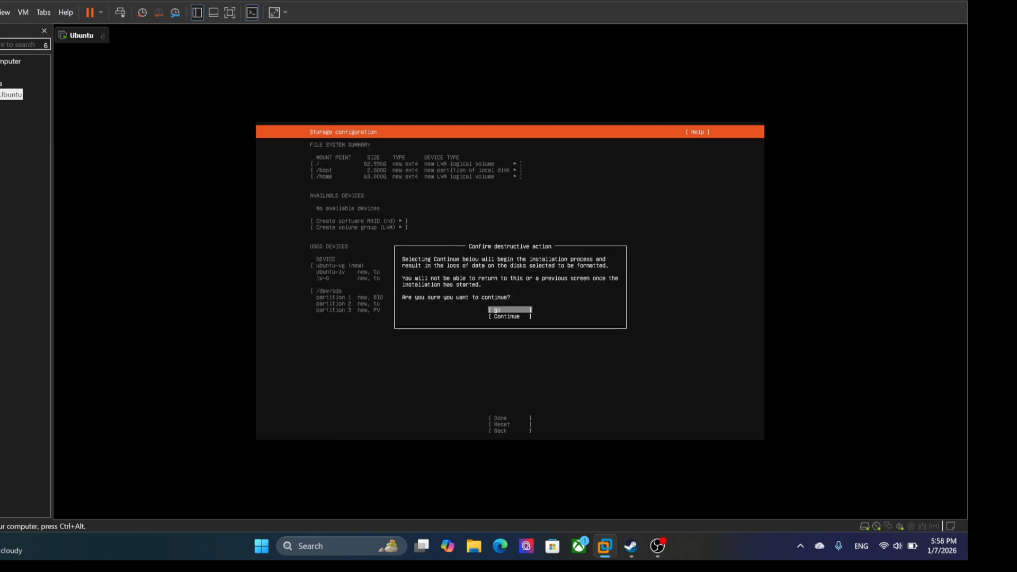
{"action": "key", "text": "Return"}
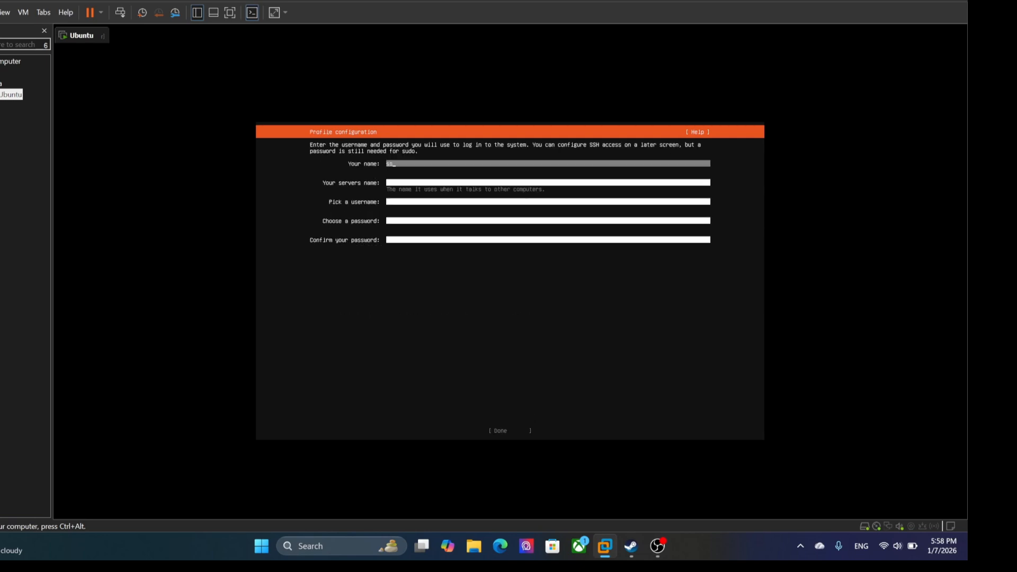
Step: Fill in the profile with the user's name, server name sotaserver, the username and the account password with its confirmation, and submit it
{"action": "type", "text": "sota"}
{"action": "key", "text": "Tab"}
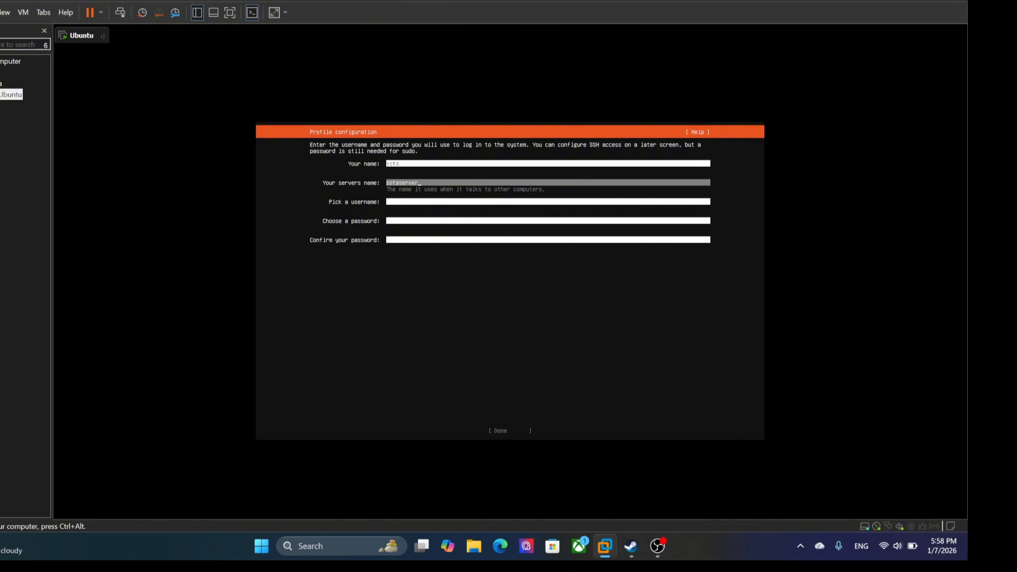
{"action": "key", "text": "Tab"}
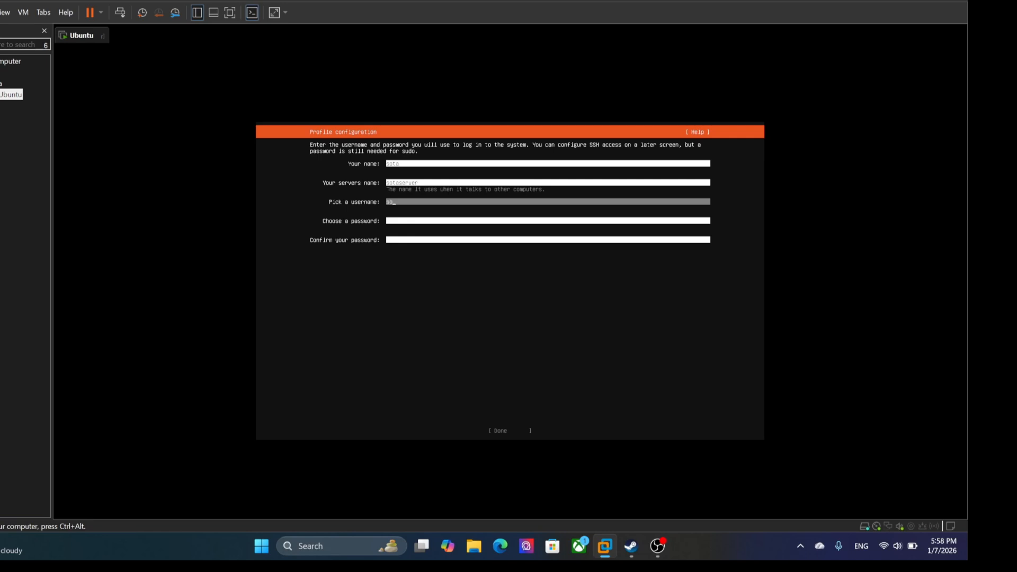
{"action": "key", "text": "Tab"}
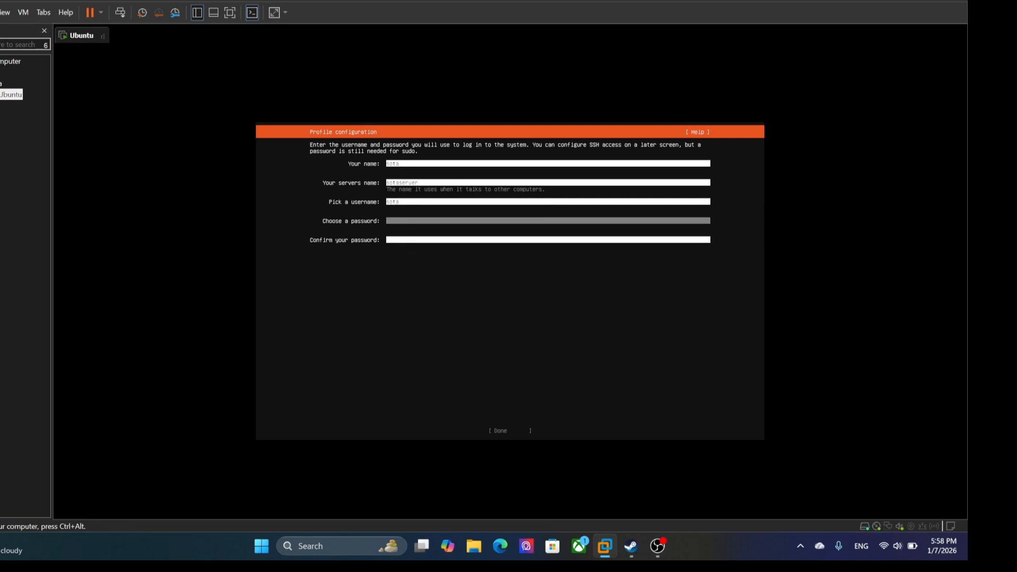
{"action": "type", "text": "*"}
{"action": "key", "text": "Tab"}
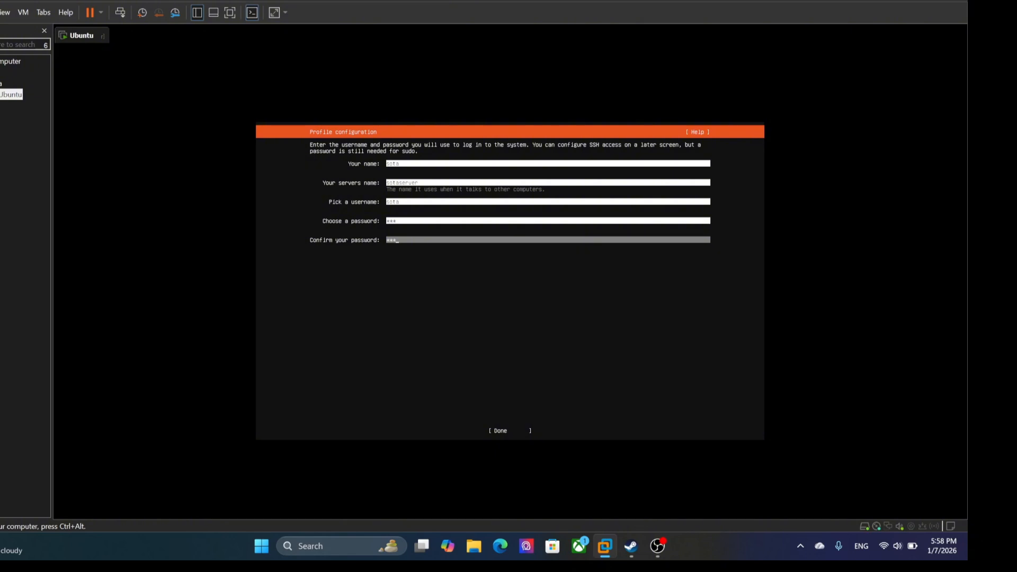
{"action": "key", "text": "Tab"}
{"action": "key", "text": "Return"}
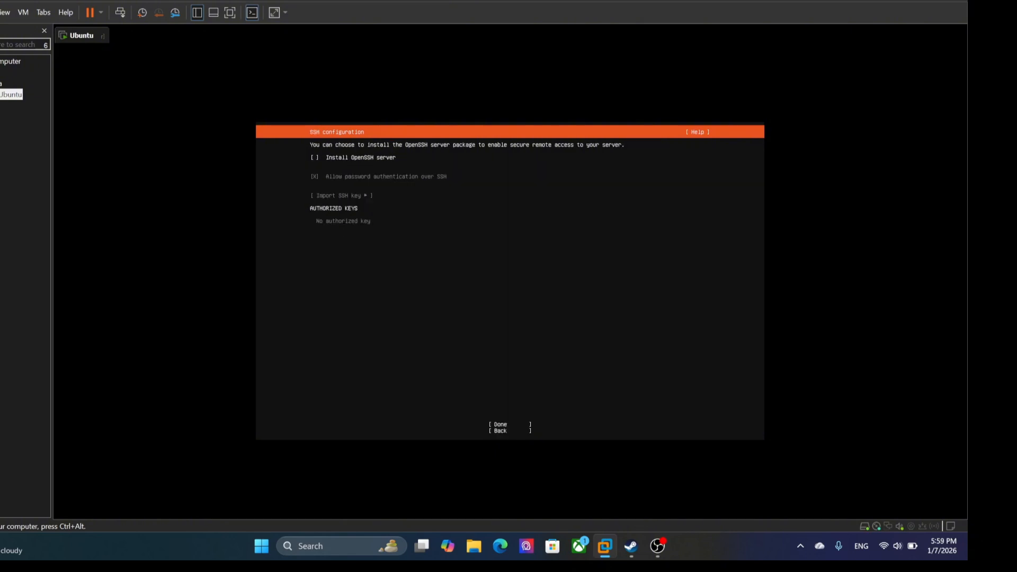
Step: Enable installation of the OpenSSH server and proceed with the SSH configuration
{"action": "key", "text": "space"}
{"action": "key", "text": "Tab"}
{"action": "key", "text": "Tab"}
{"action": "key", "text": "Return"}
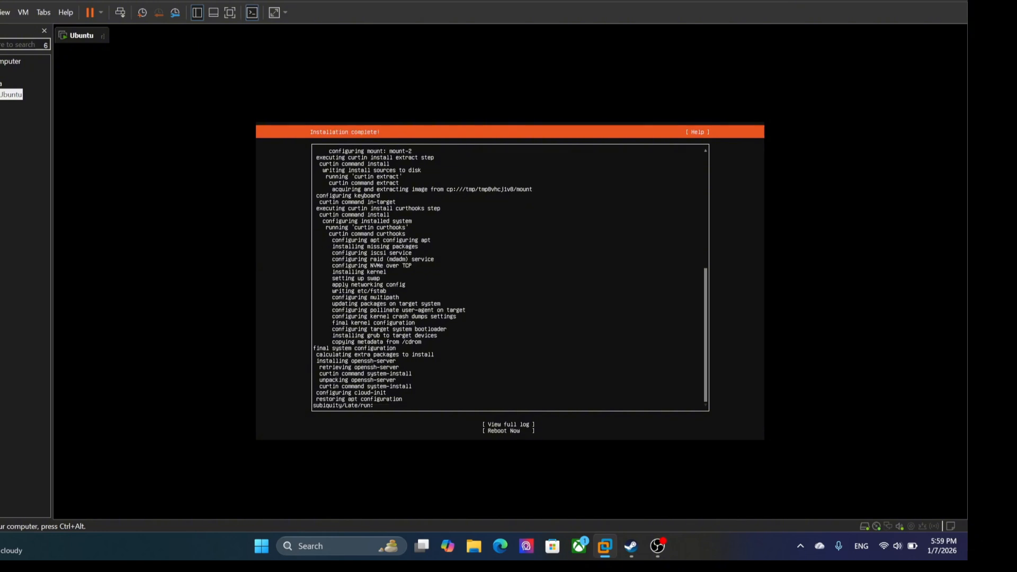
Step: Reboot into the newly installed system, continuing past the installation medium unmount message
{"action": "key", "text": "Down"}
{"action": "key", "text": "Down"}
{"action": "key", "text": "Return"}
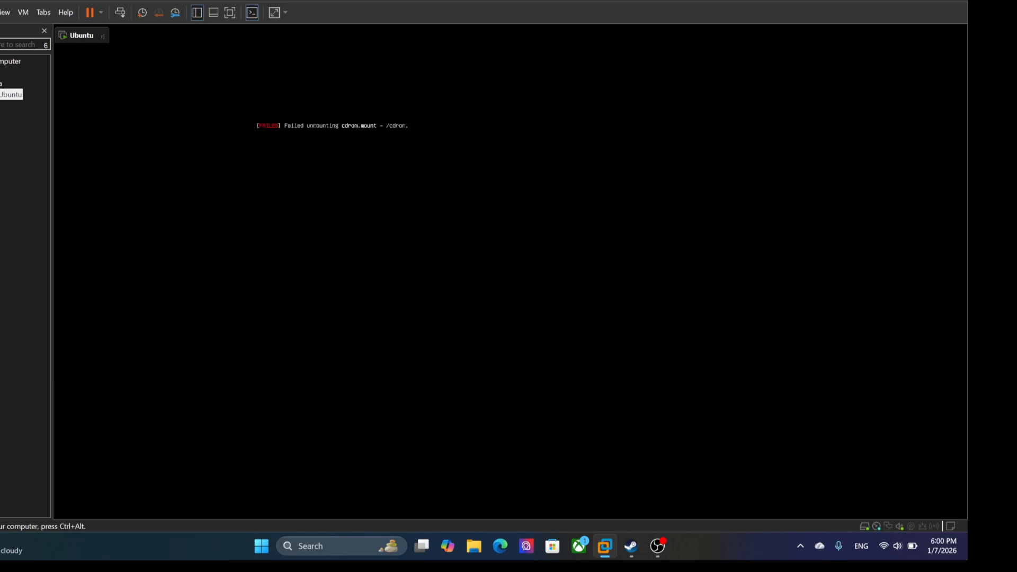
{"action": "key", "text": "Return"}
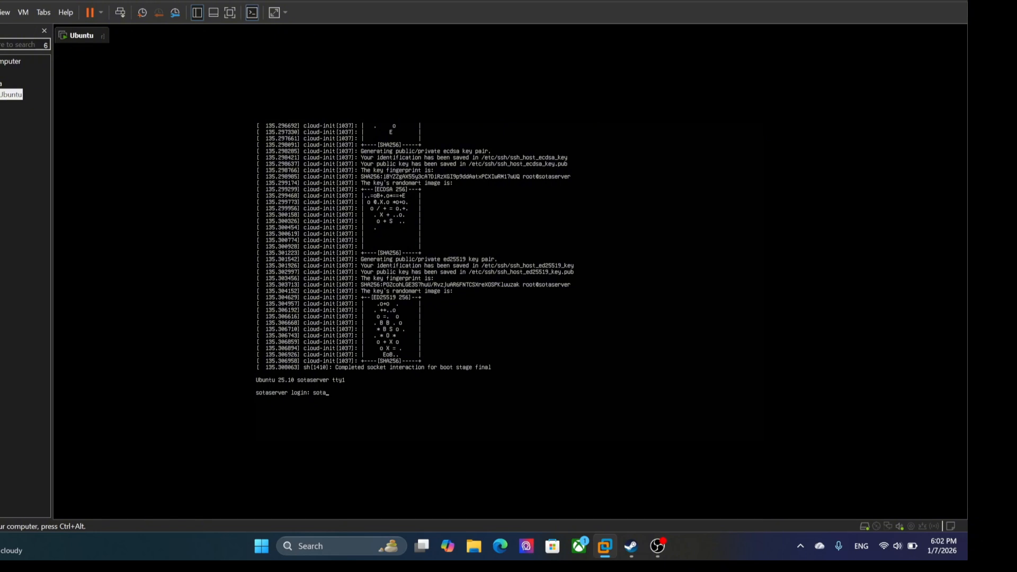
Step: Log in at the server console with the username and account password, and run the hostname command
{"action": "key", "text": "Return"}
{"action": "key", "text": "Return"}
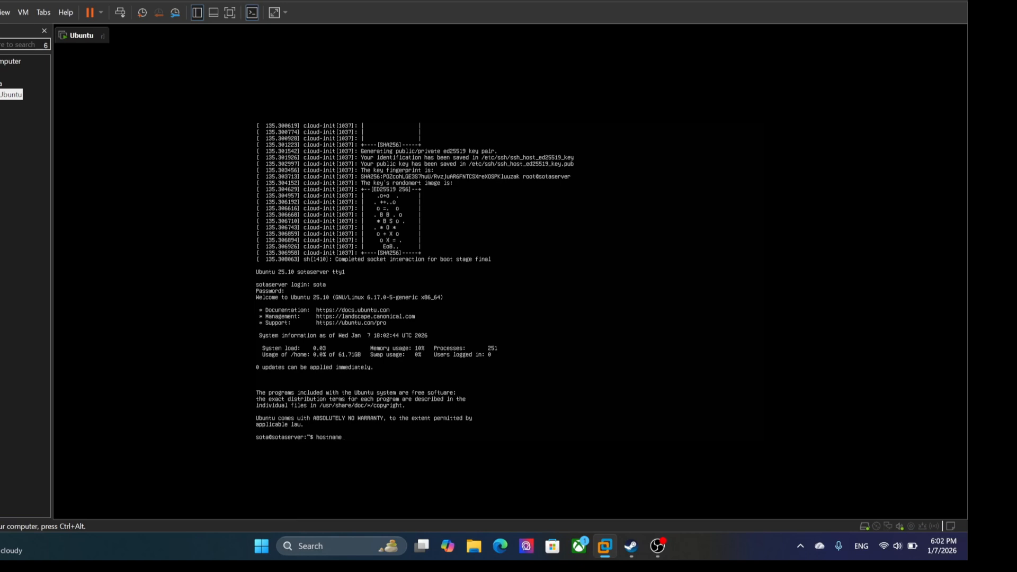
{"action": "key", "text": "Return"}
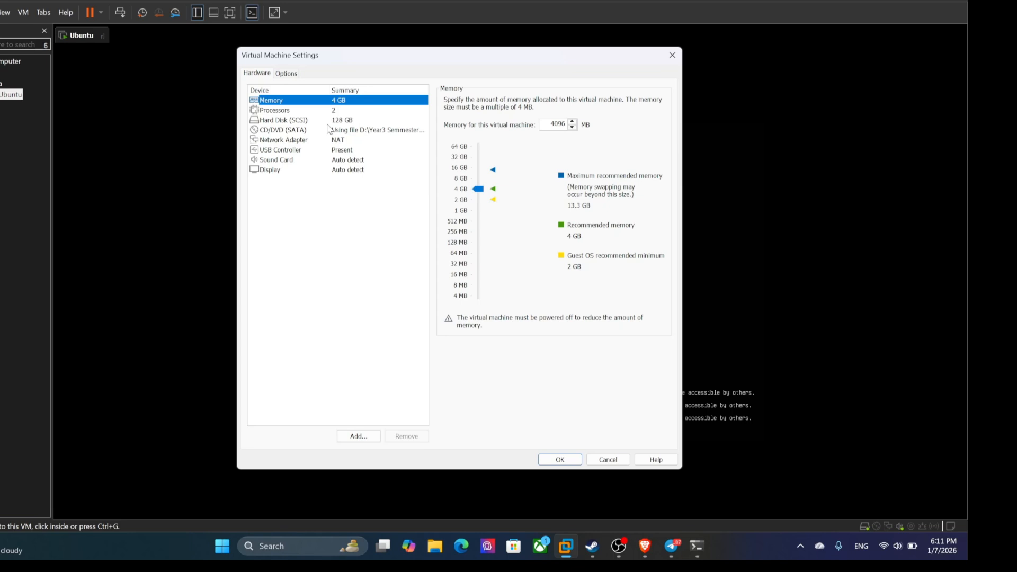
Step: Set the virtual machine's NAT network adapter to Connected in the hardware settings
{"action": "left_click", "coordinate": [326, 141]}
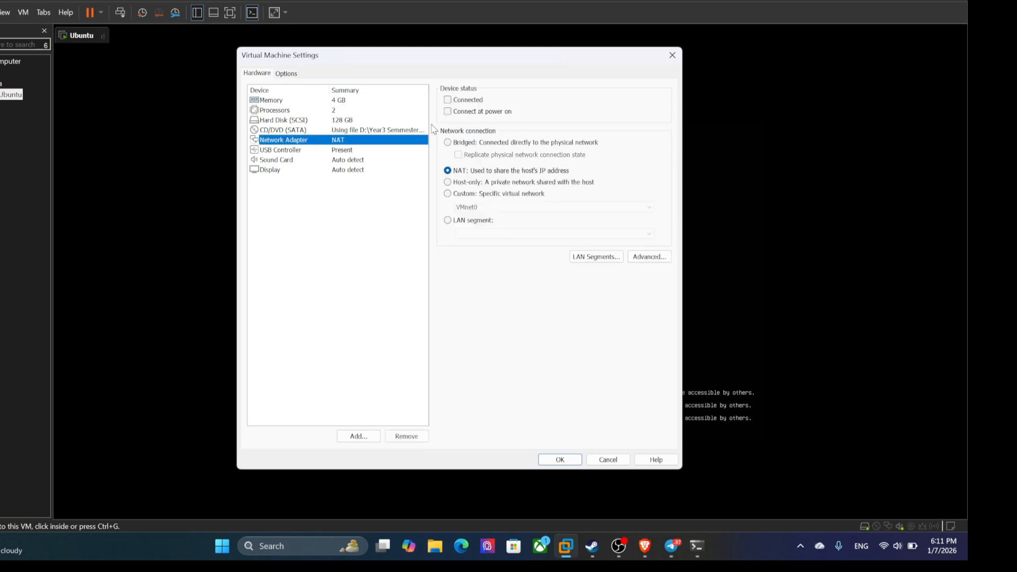
{"action": "left_click", "coordinate": [447, 99]}
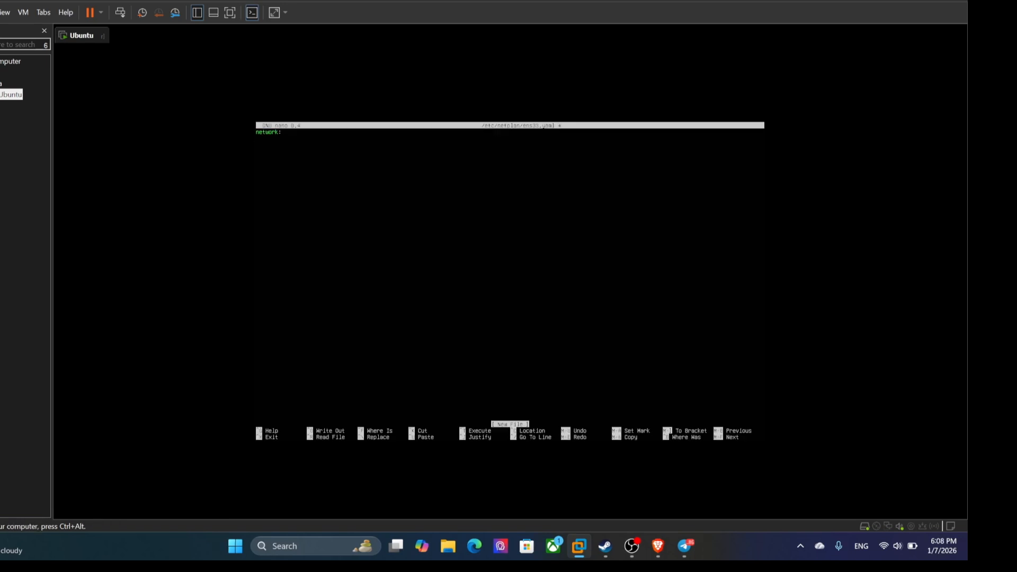
Step: Add version: 2 and renderer: networkd under network in the netplan file for ens33
{"action": "type", "text": "version: 2"}
{"action": "key", "text": "Left"}
{"action": "type", "text": "renderer: net"}
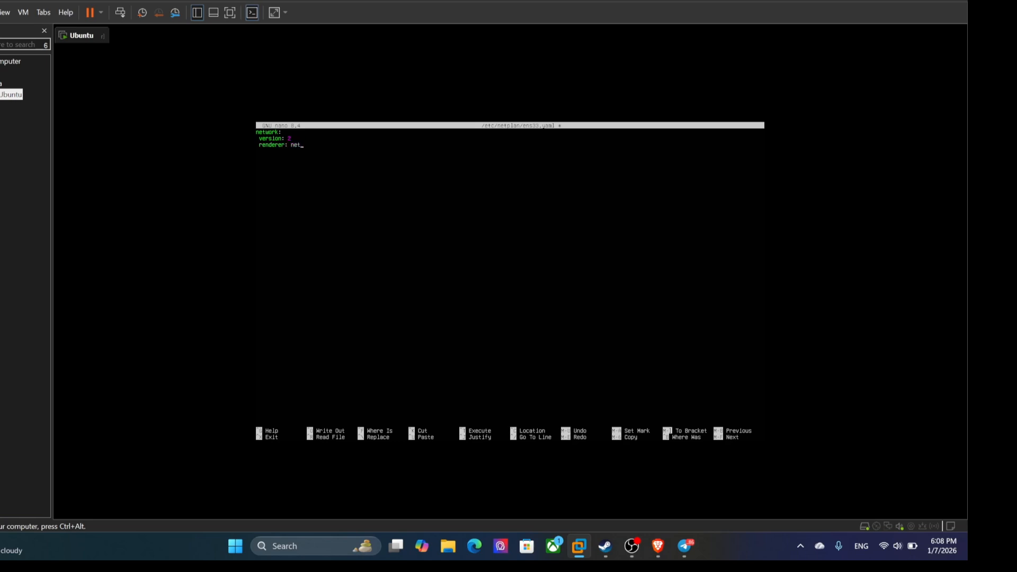
{"action": "type", "text": "wor"}
Step: Add an ethernets section for ens33 with dhcp4: yes, and save the netplan file on exiting nano
{"action": "type", "text": "ethernets:   ens33:"}
{"action": "key", "text": "Return"}
{"action": "type", "text": "dhcp4: yes"}
{"action": "key", "text": "ctrl+x"}
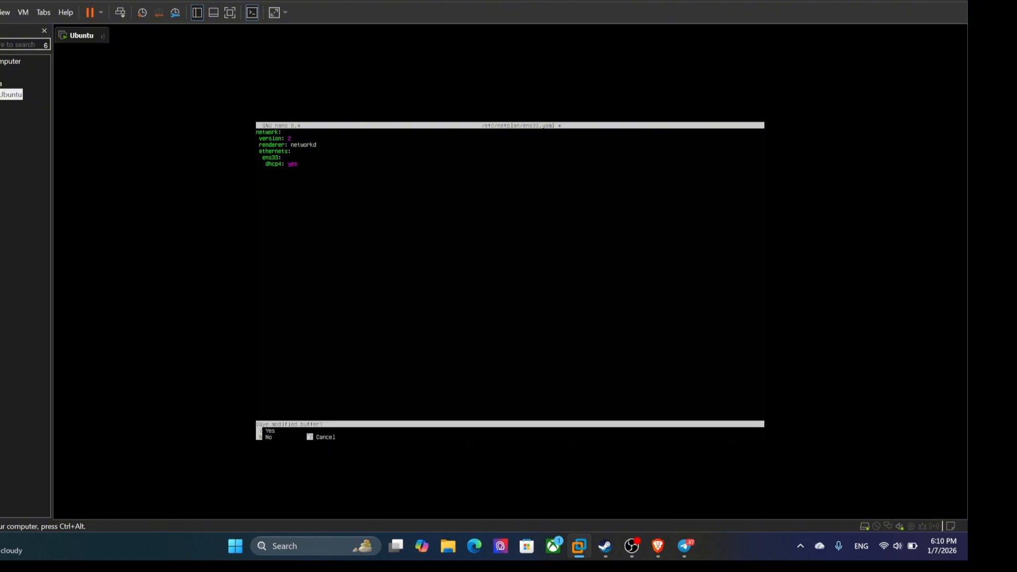
{"action": "key", "text": "y"}
{"action": "key", "text": "Return"}
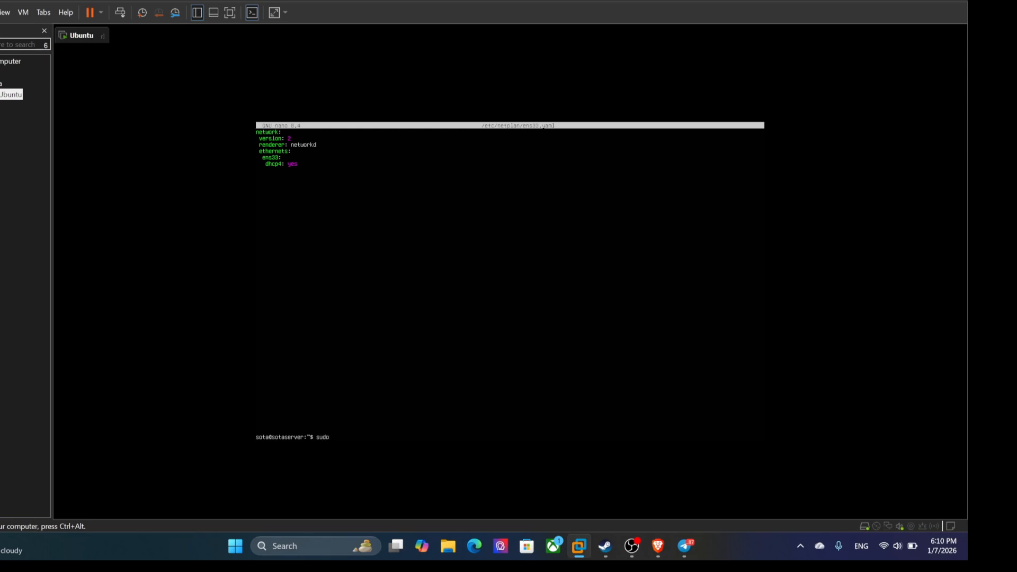
Step: Apply the network configuration with sudo netplan apply
{"action": "type", "text": "sudo netplan apply"}
{"action": "key", "text": "Return"}
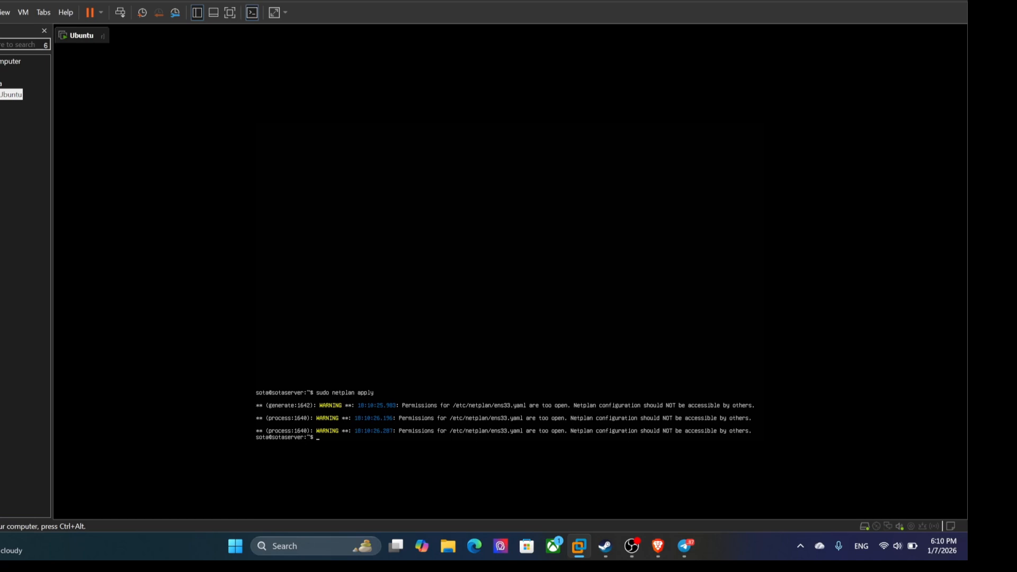
Step: Query the server's IP address with hostname -I, running the command a second time
{"action": "type", "text": "hostname -I"}
{"action": "key", "text": "Return"}
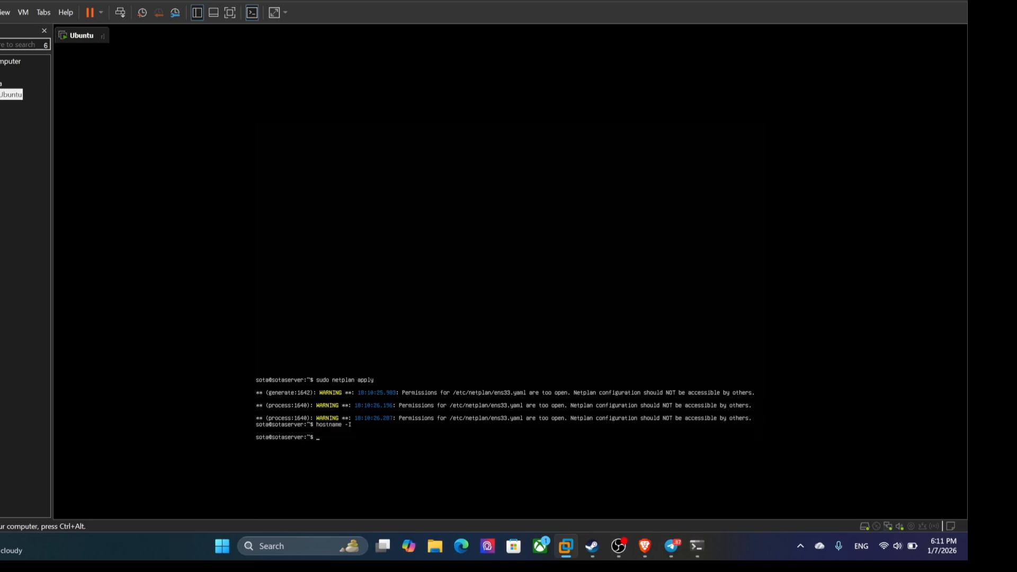
{"action": "type", "text": "hostname -I"}
{"action": "key", "text": "Return"}
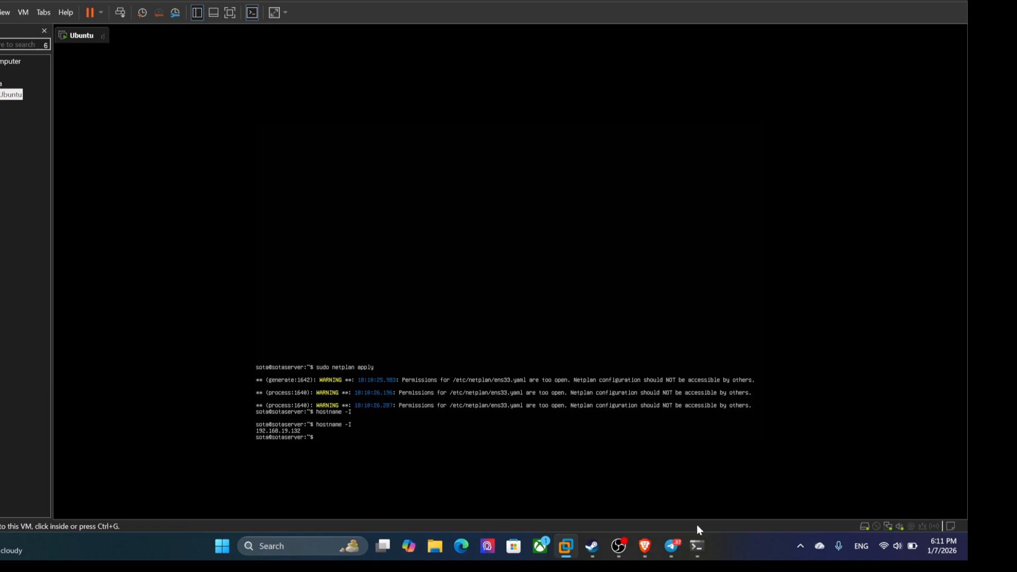
Step: Switch to the Windows Command Prompt and open an SSH connection to the server account at 192.168.19.132
{"action": "left_click", "coordinate": [700, 539]}
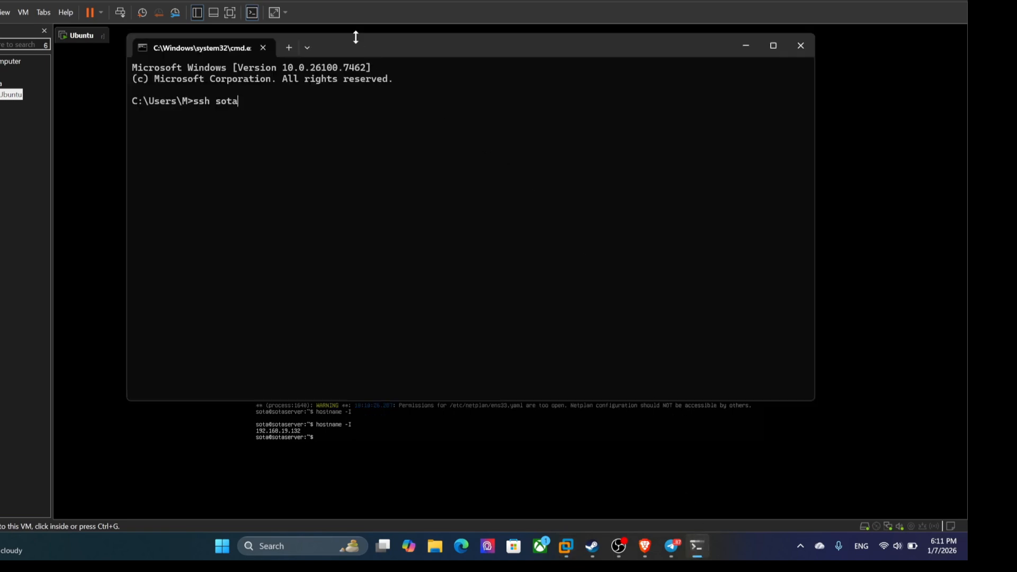
{"action": "left_click_drag", "start_coordinate": [362, 45], "coordinate": [629, 57]}
{"action": "type", "text": "@"}
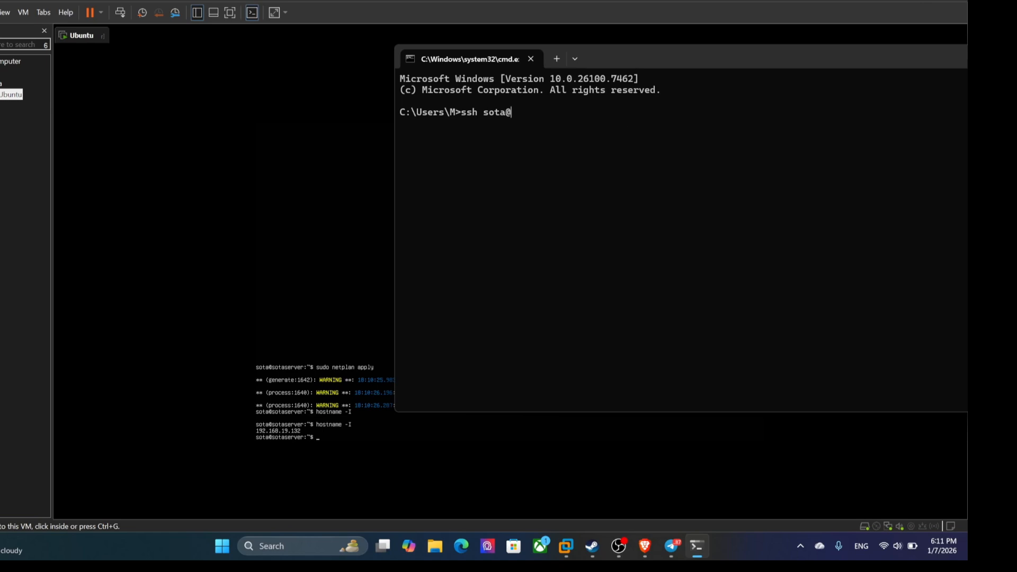
{"action": "type", "text": "192.168.19.132"}
{"action": "key", "text": "Return"}
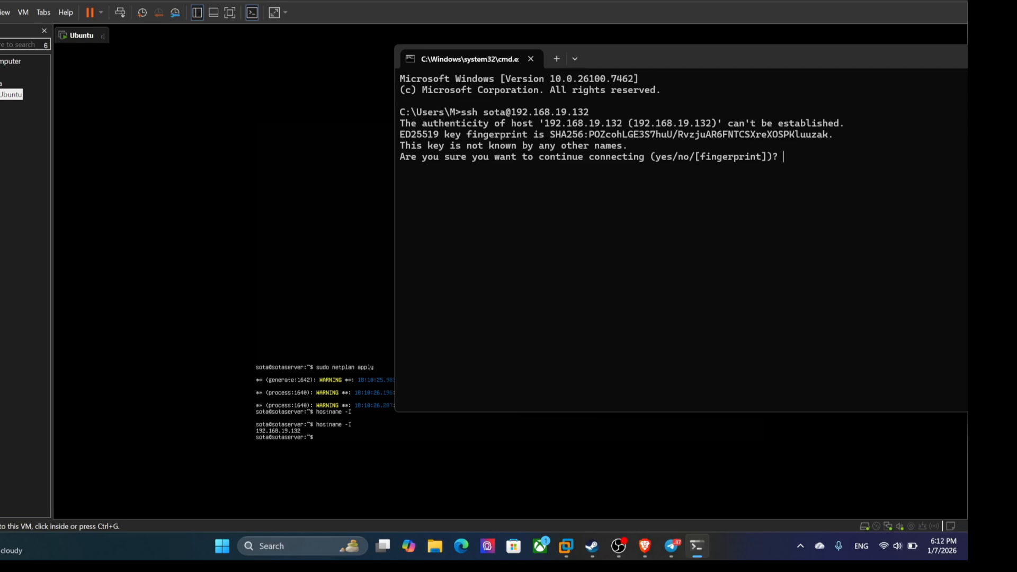
Step: Accept the server's host key with yes and log in over SSH with the account password
{"action": "type", "text": "yes"}
{"action": "key", "text": "Return"}
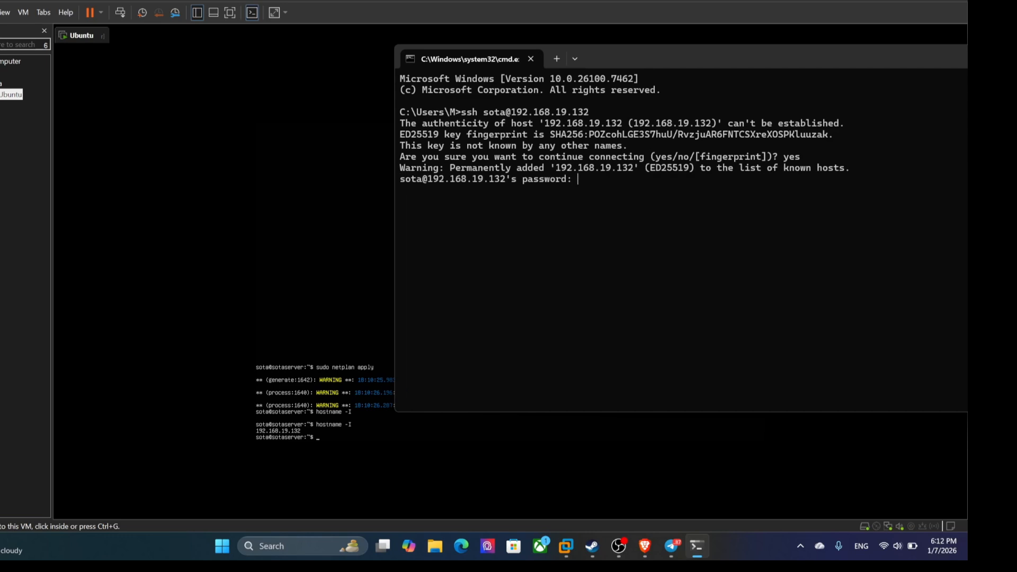
{"action": "key", "text": "Return"}
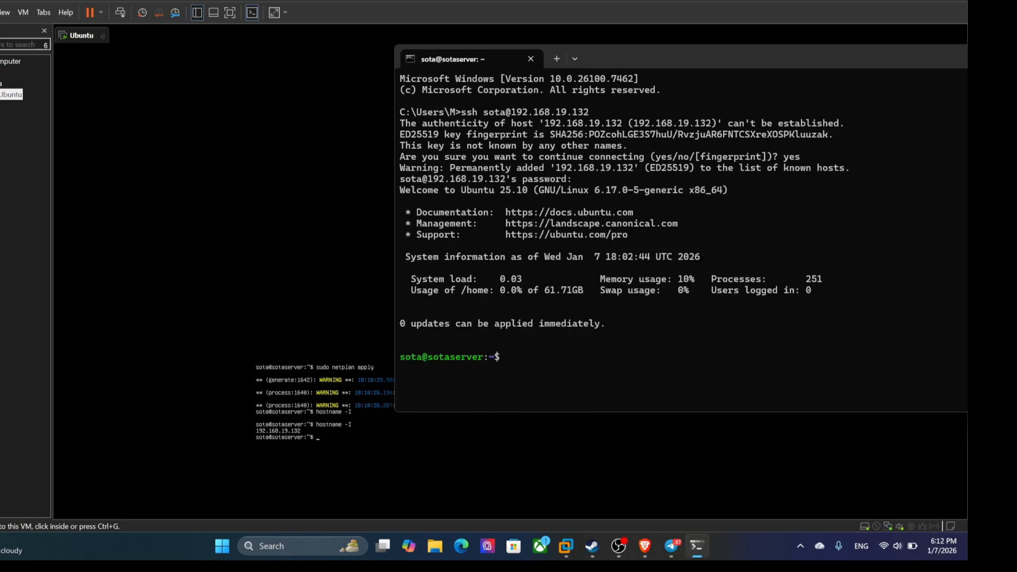